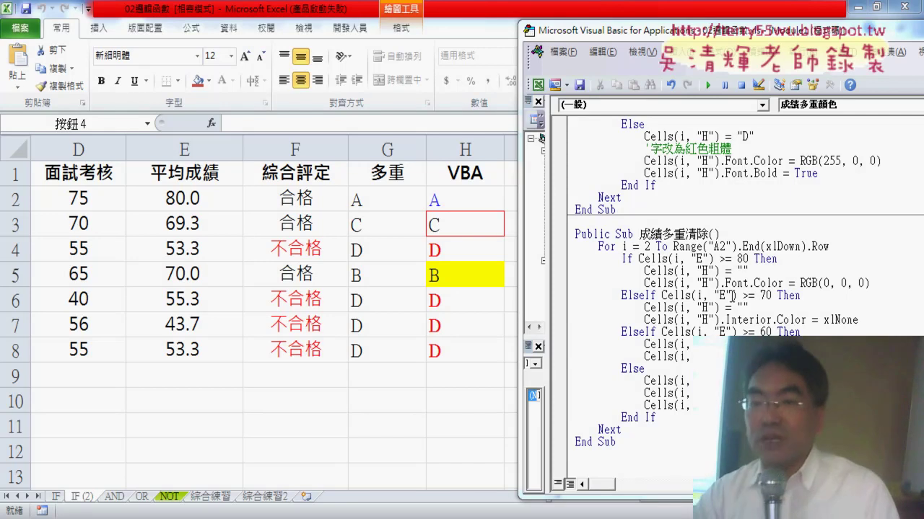
Step: Empty column H with the 清除 button, refill it with the 成績多重顏色 button, and return to the VBA editor
left_click(487, 368)
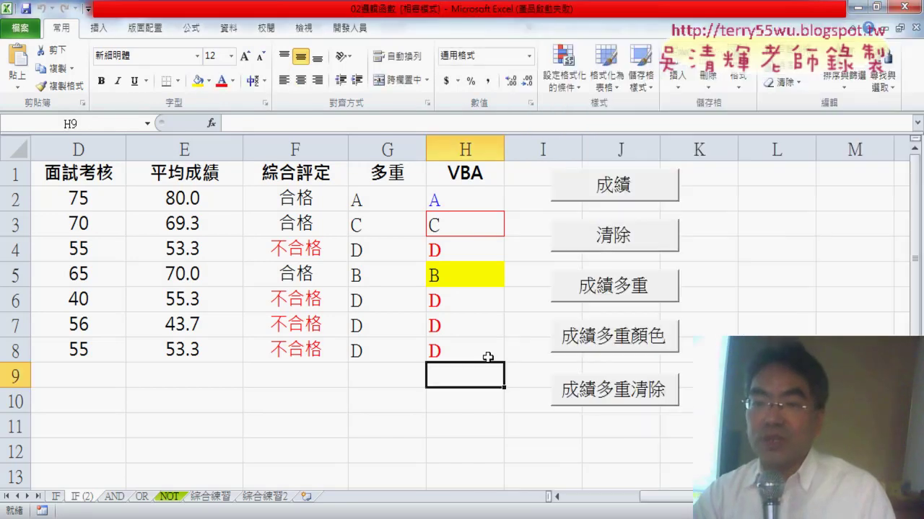
left_click(612, 238)
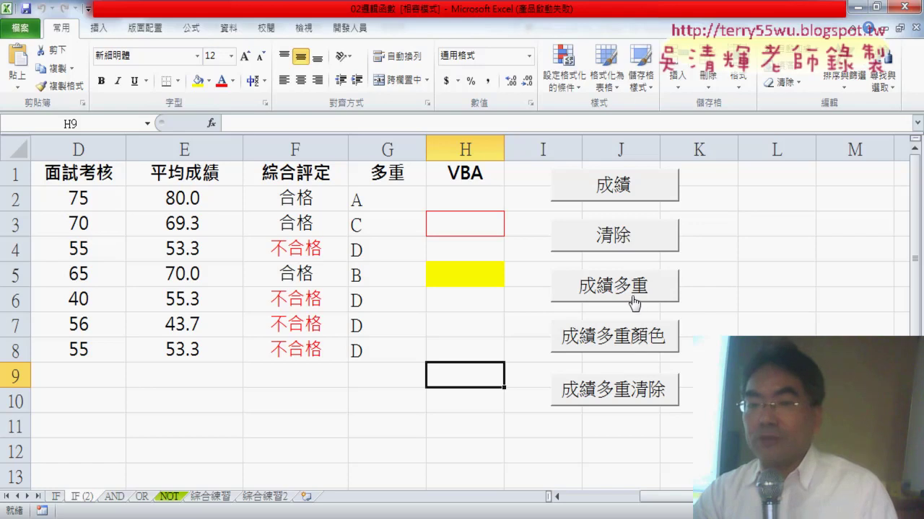
left_click(618, 336)
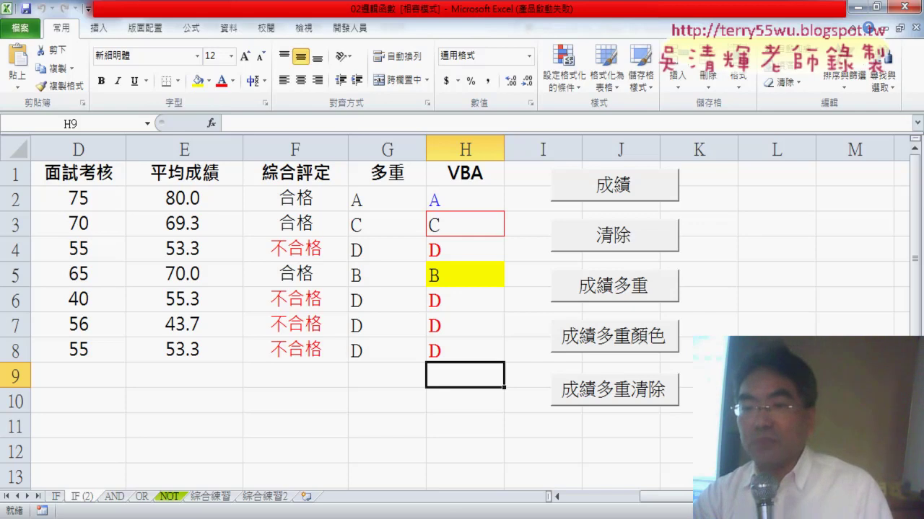
left_click(296, 444)
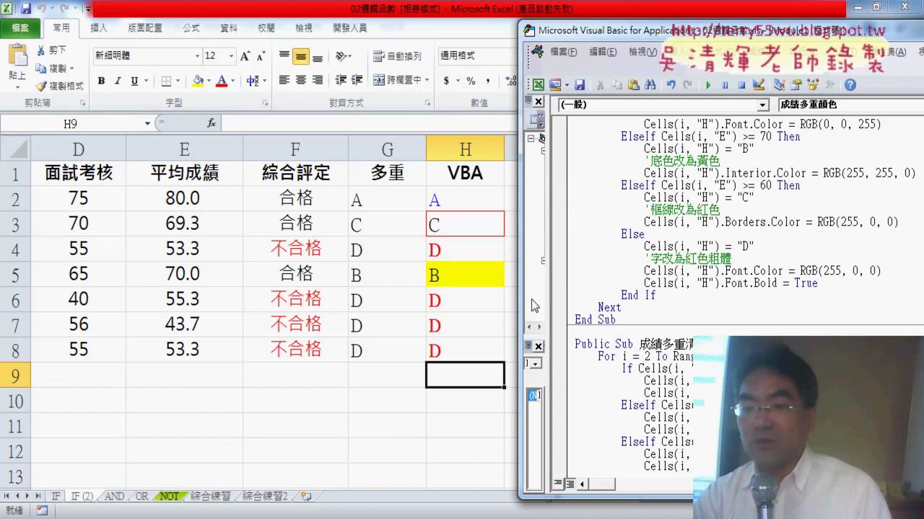
Step: Select the 成績多重顏色 procedure to review it, then scroll down to 成績多重清除
scroll(599, 153, "up", 2)
left_click_drag(575, 136, 616, 393)
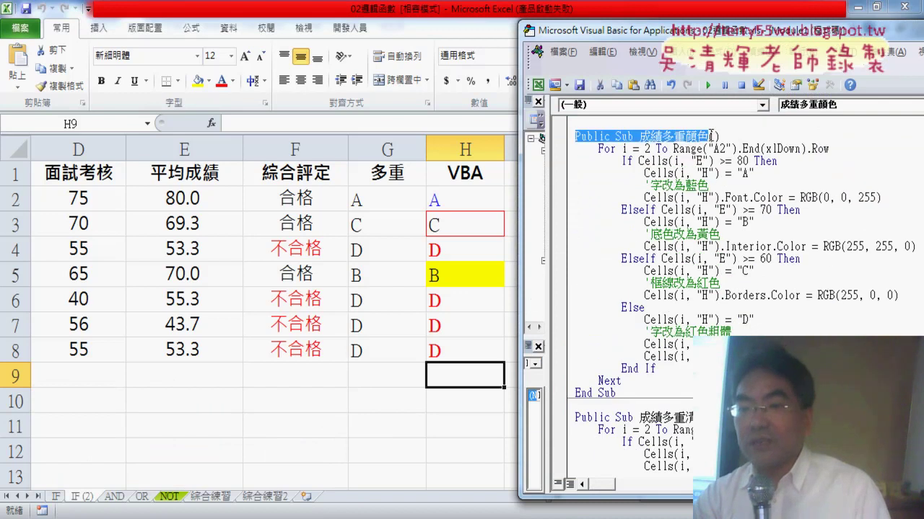
scroll(642, 281, "down", 3)
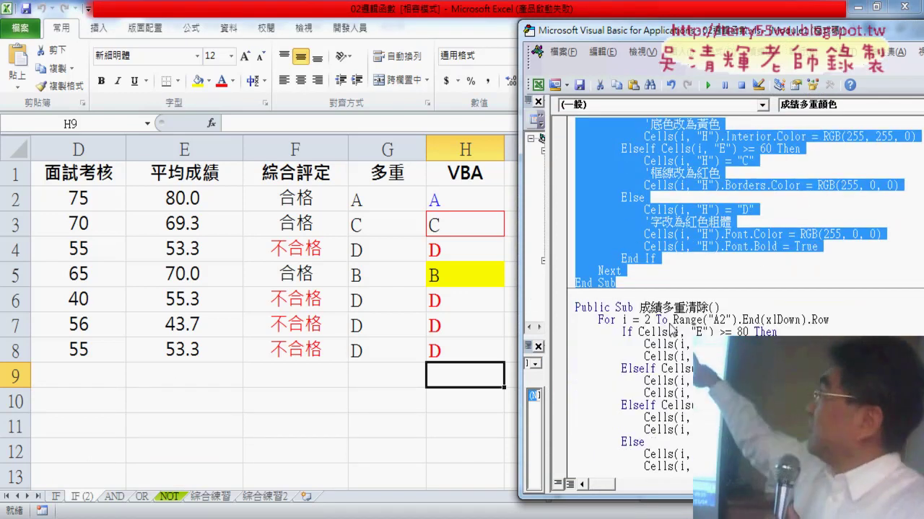
scroll(642, 281, "down", 2)
left_click_drag(685, 234, 711, 235)
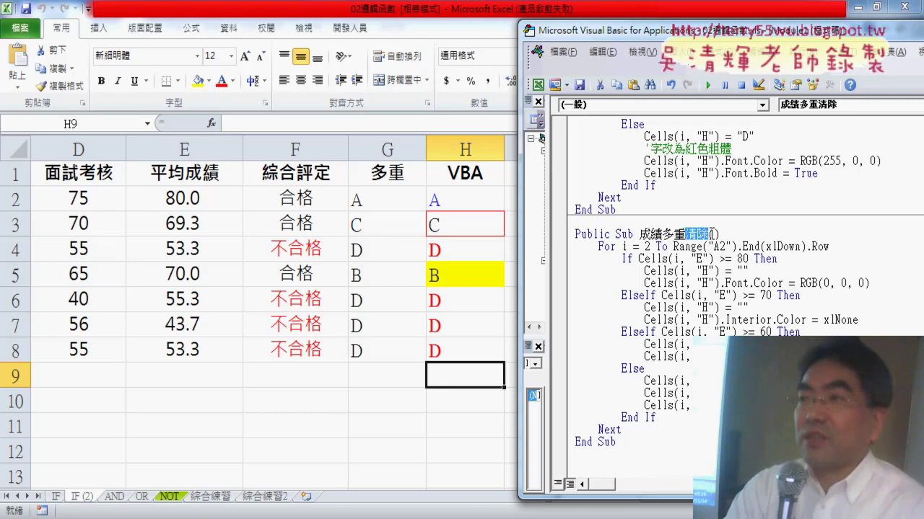
Step: Run 成績多重清除 from inside its code to empty column H
left_click_drag(873, 284, 645, 284)
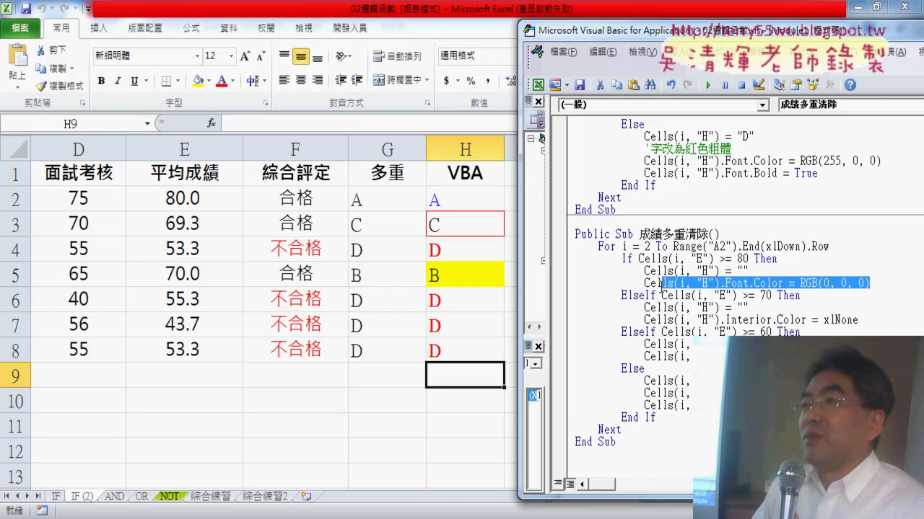
left_click(684, 295)
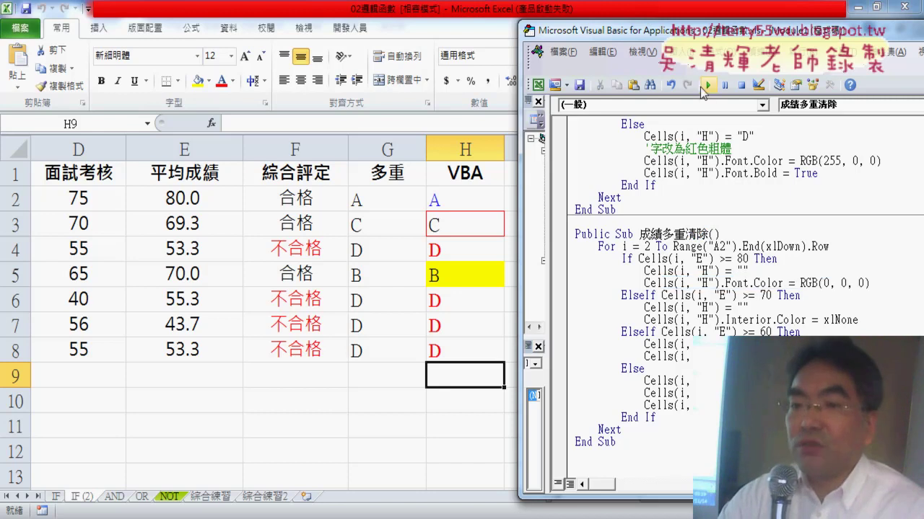
left_click(703, 86)
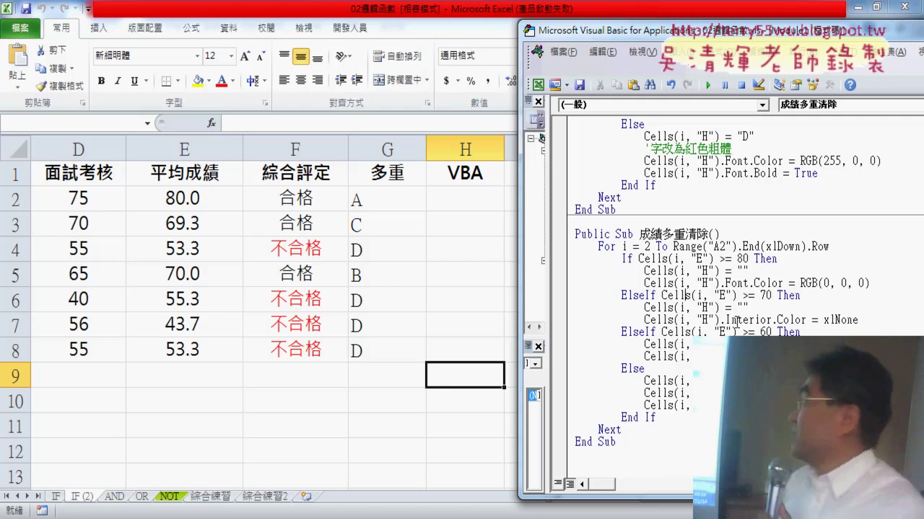
Step: Run 成績多重顏色 to bring the coloured grades back into column H
left_click(720, 161)
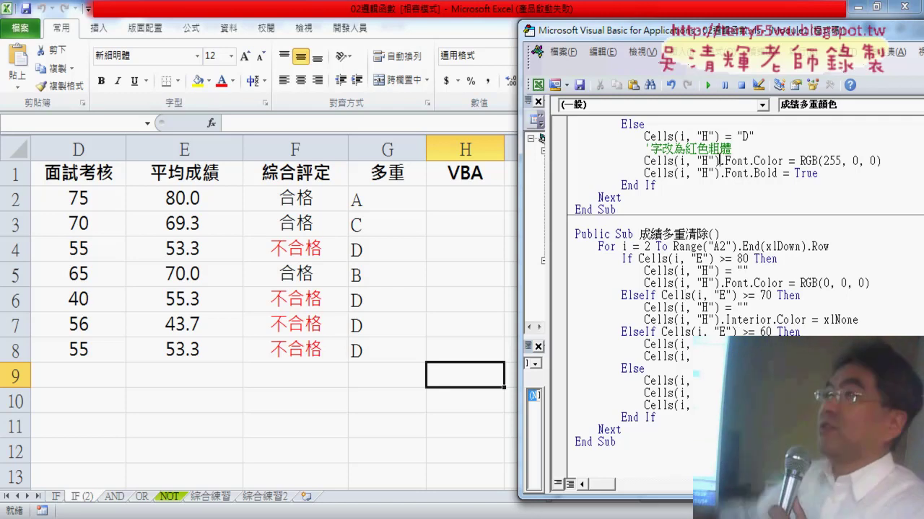
left_click(707, 85)
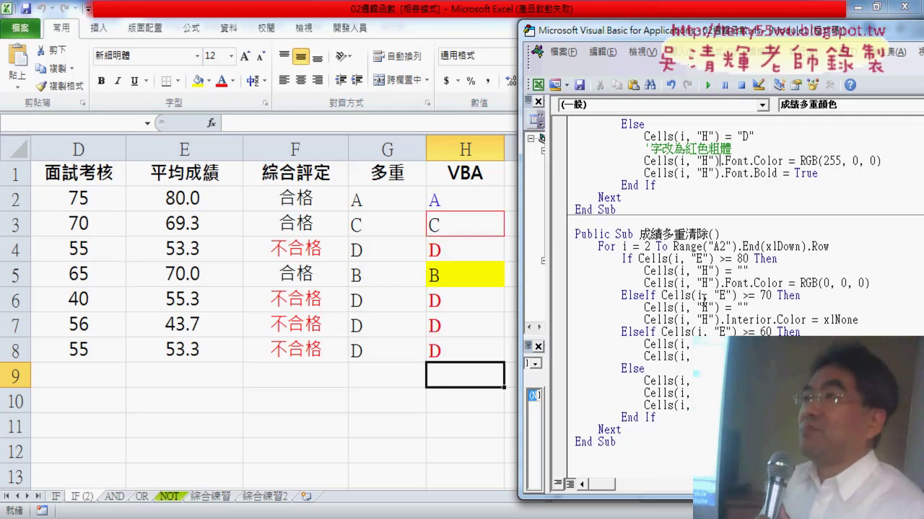
left_click_drag(644, 283, 871, 283)
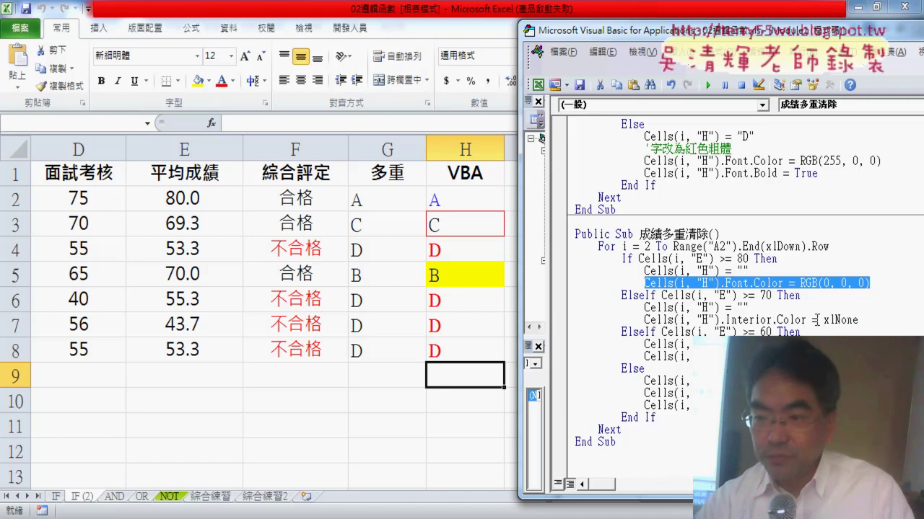
Step: Replace xlNone on the Interior.Color line with RGB(255, 255, 255) and run 成績多重清除
left_click(812, 283)
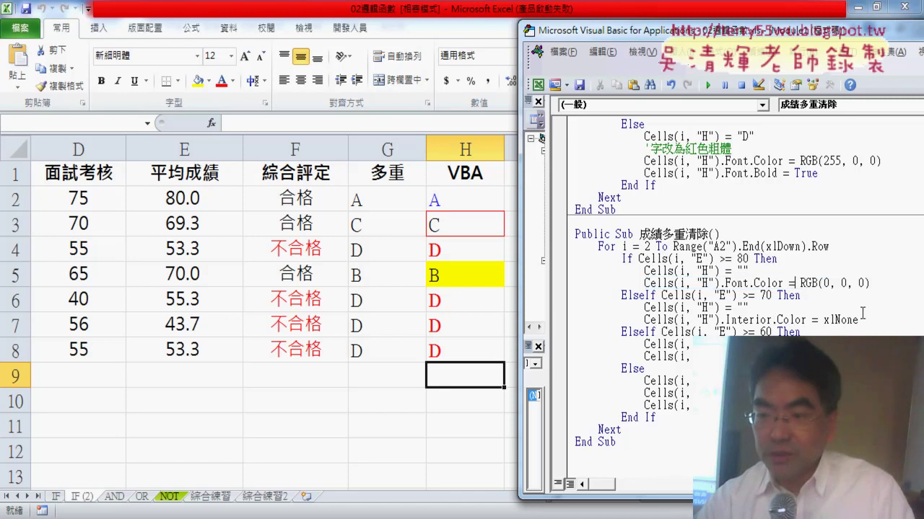
left_click_drag(859, 319, 820, 321)
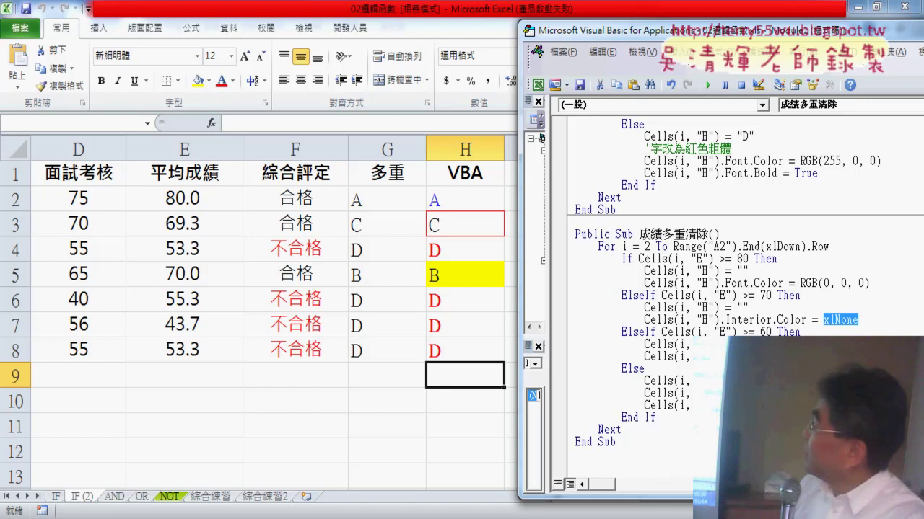
left_click_drag(800, 283, 871, 283)
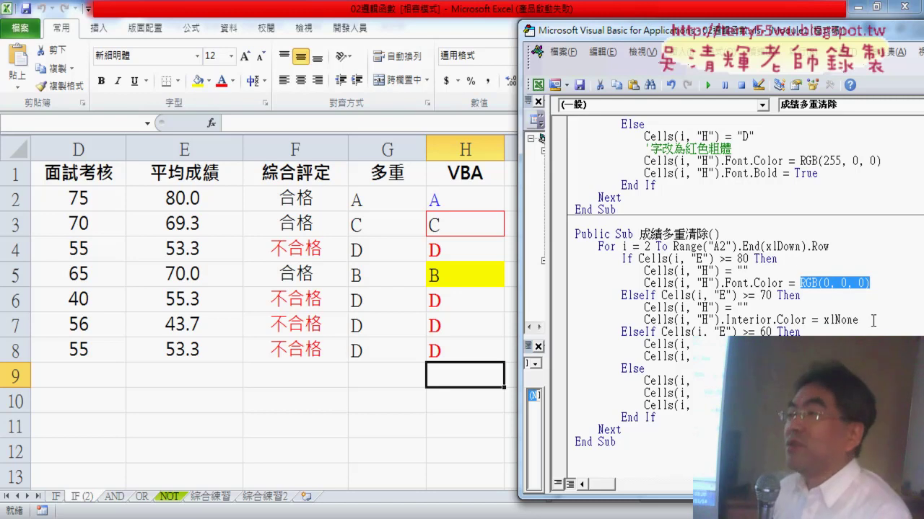
key("ctrl+c")
left_click_drag(873, 321, 823, 321)
key("ctrl+v")
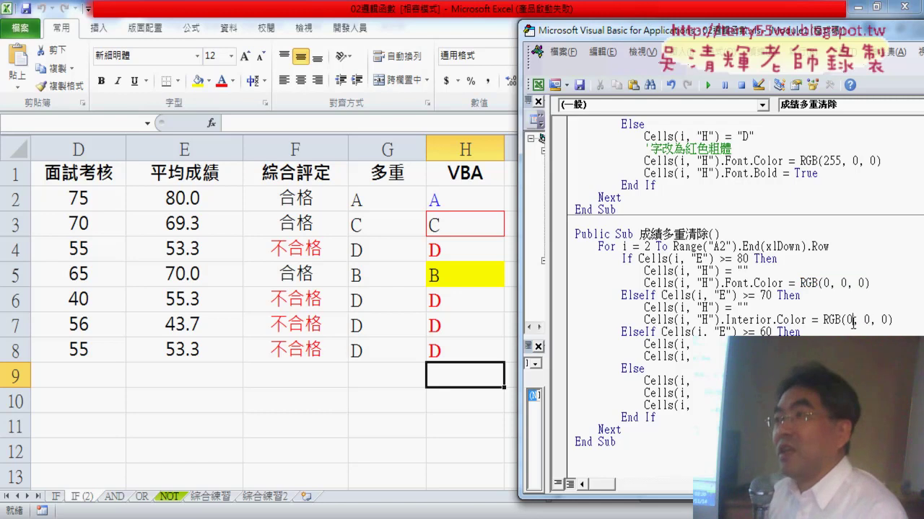
type("255, ")
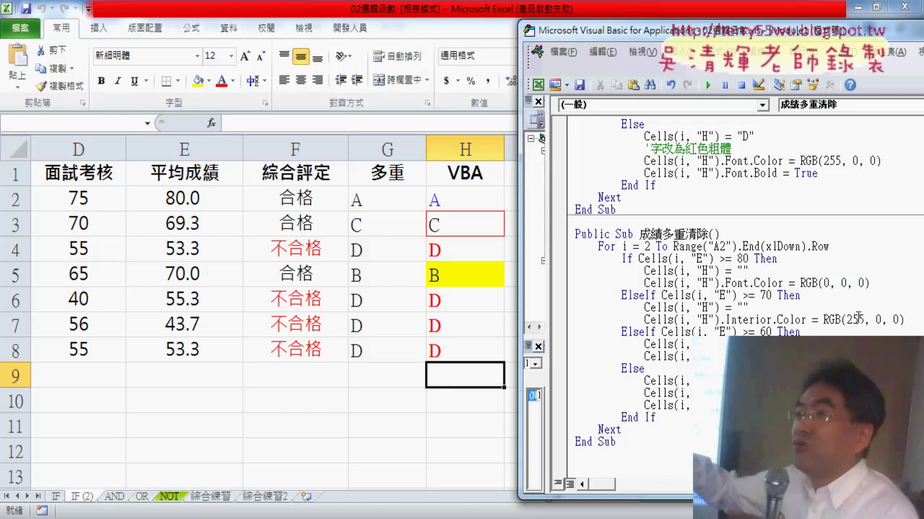
type("255, ")
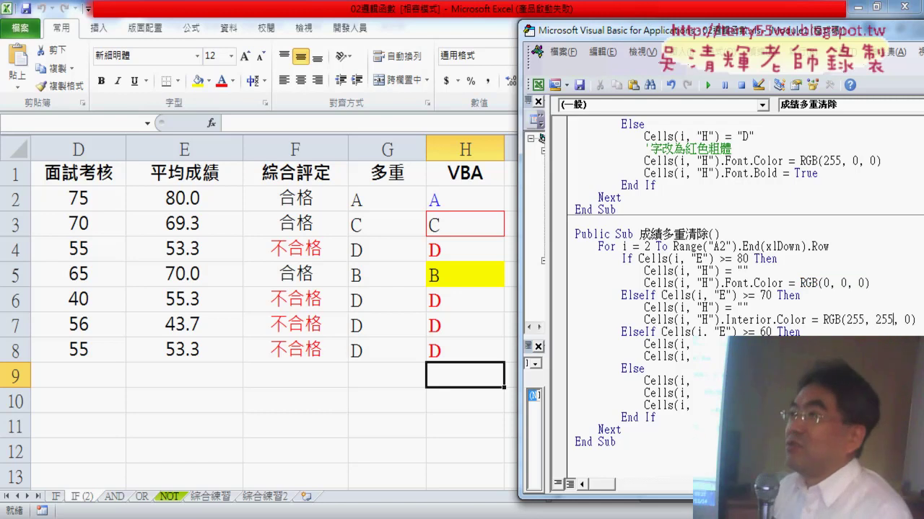
type("255")
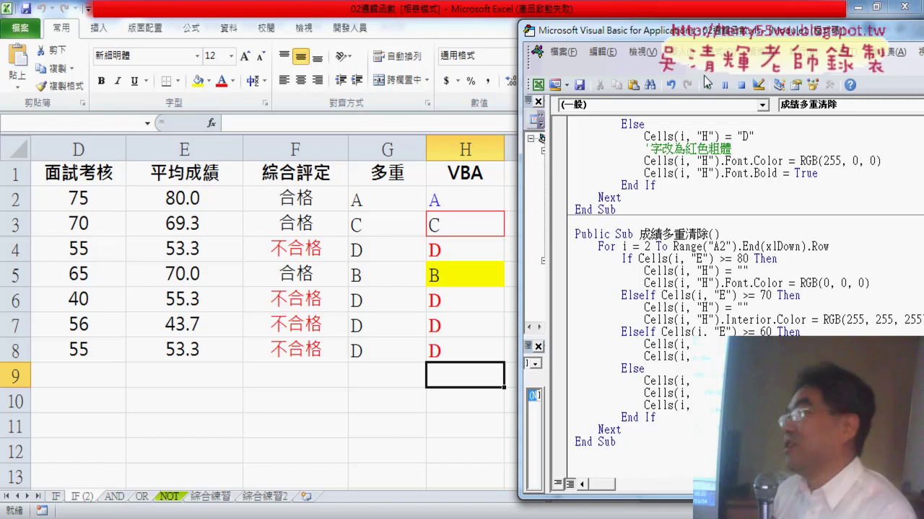
left_click(706, 83)
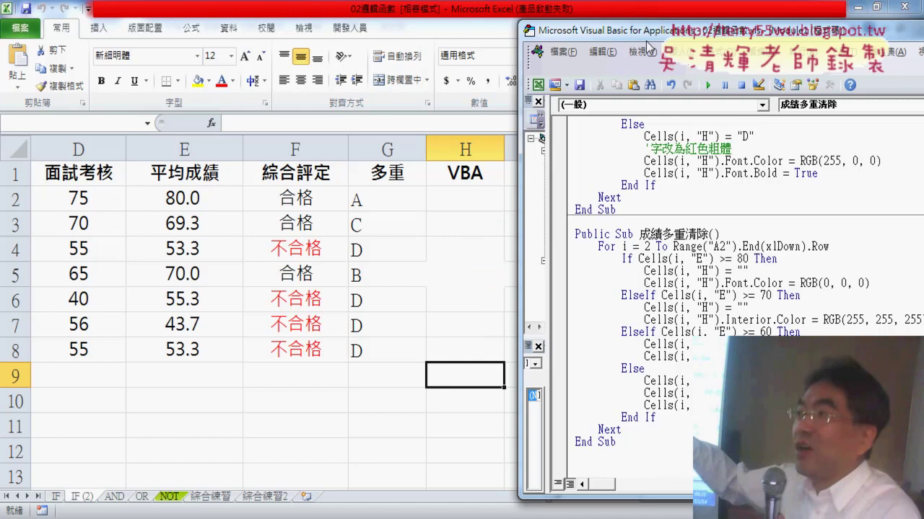
left_click_drag(647, 30, 708, 31)
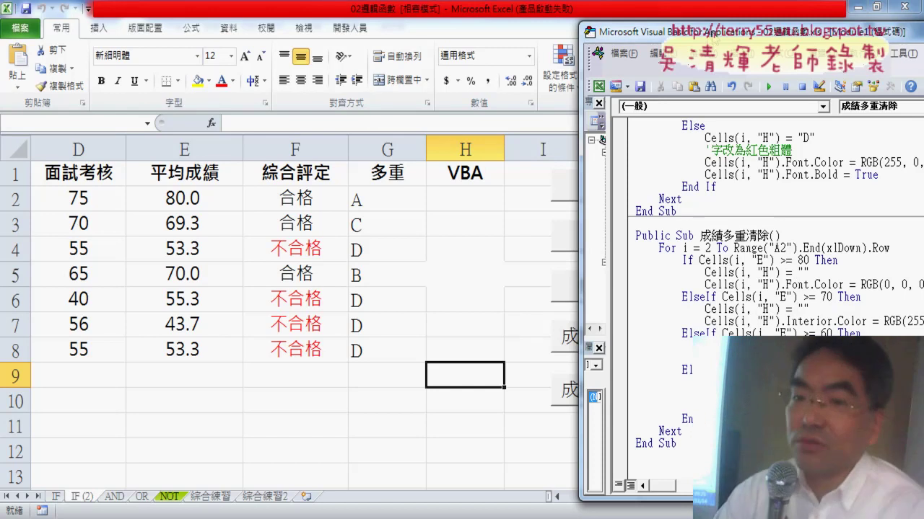
Step: Change the Interior.Color value from RGB(255, 255, 255) back to xlNone, then reveal columns G and H
left_click_drag(712, 32, 486, 33)
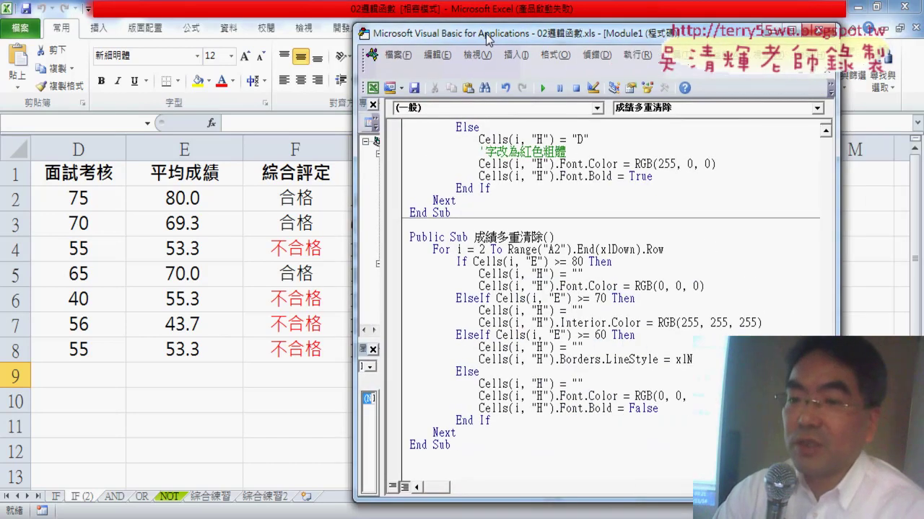
left_click_drag(657, 323, 763, 322)
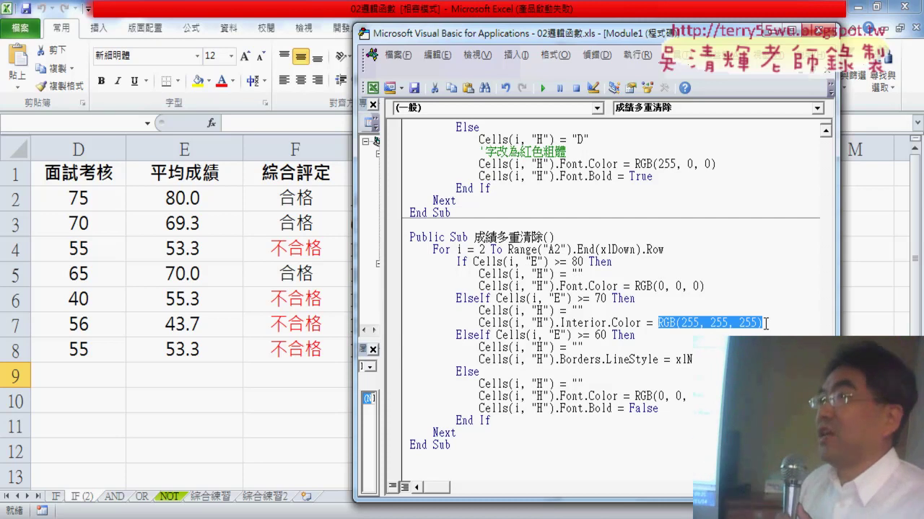
type("xl")
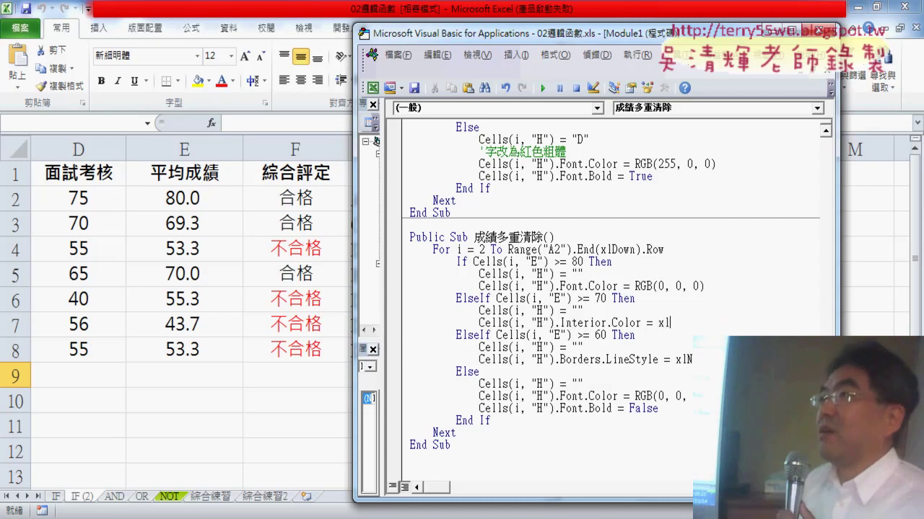
type("none")
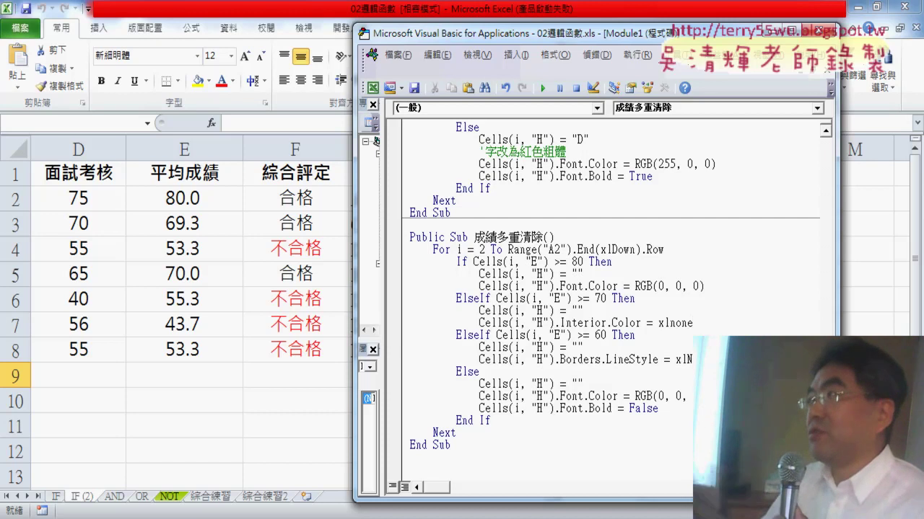
left_click_drag(596, 39, 787, 46)
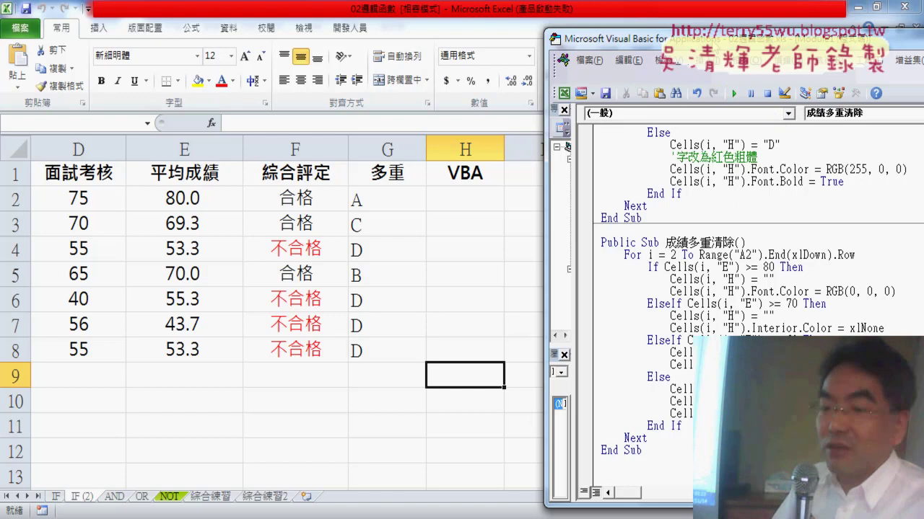
Step: Turn Borders.LineStyle into Borders.Color and begin typing the xlNone constant in place of rgb(
left_click_drag(613, 38, 451, 31)
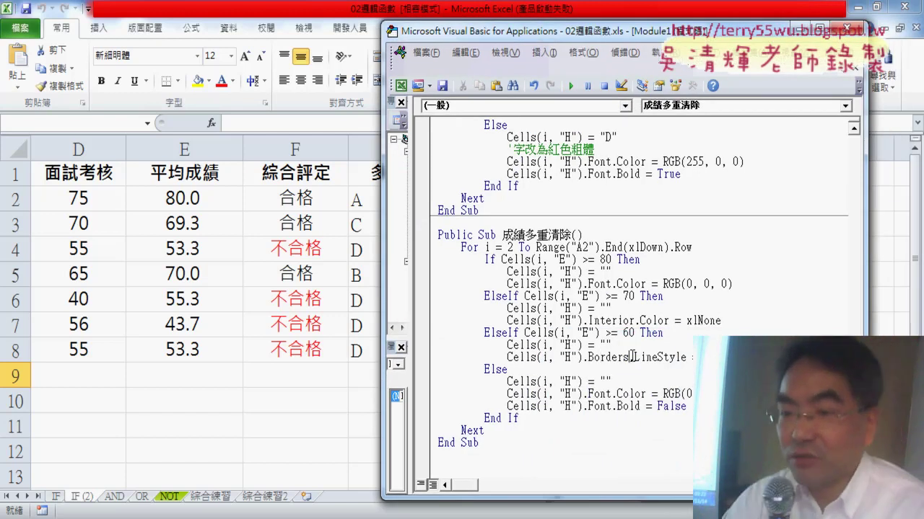
left_click_drag(629, 357, 715, 357)
key("Delete")
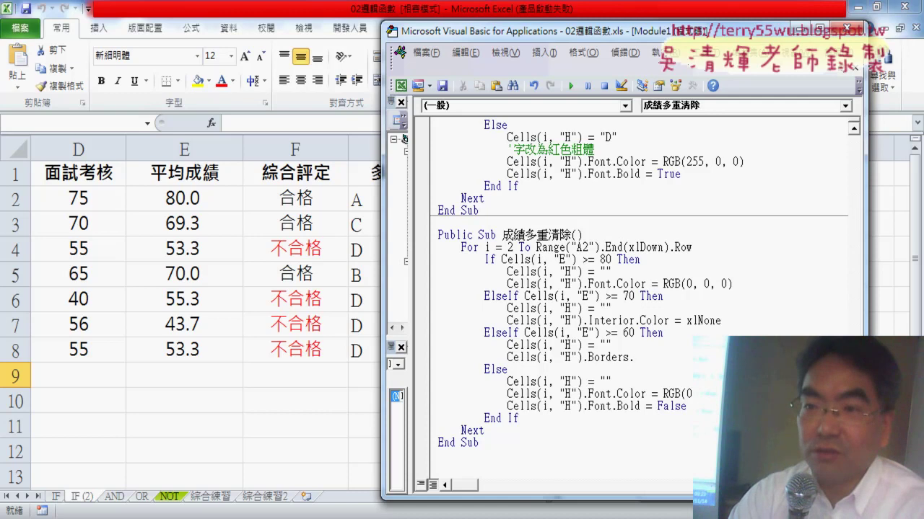
type("c")
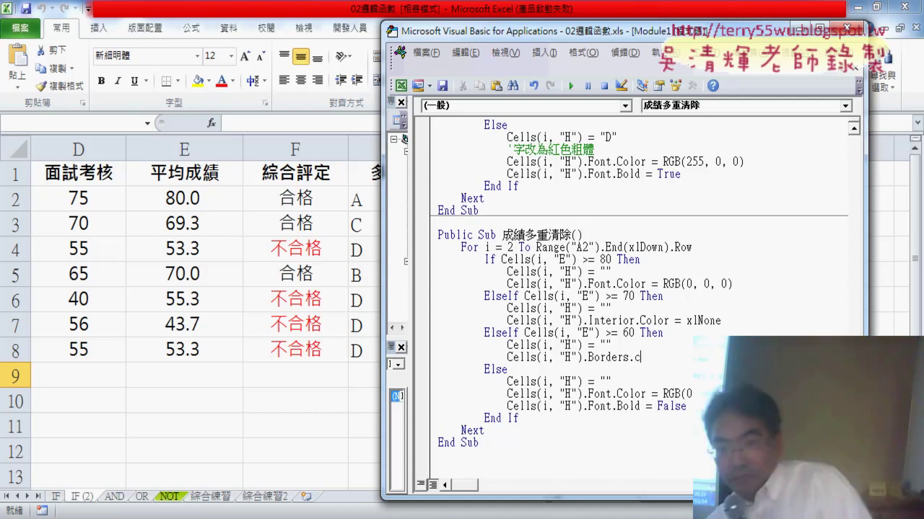
type("l")
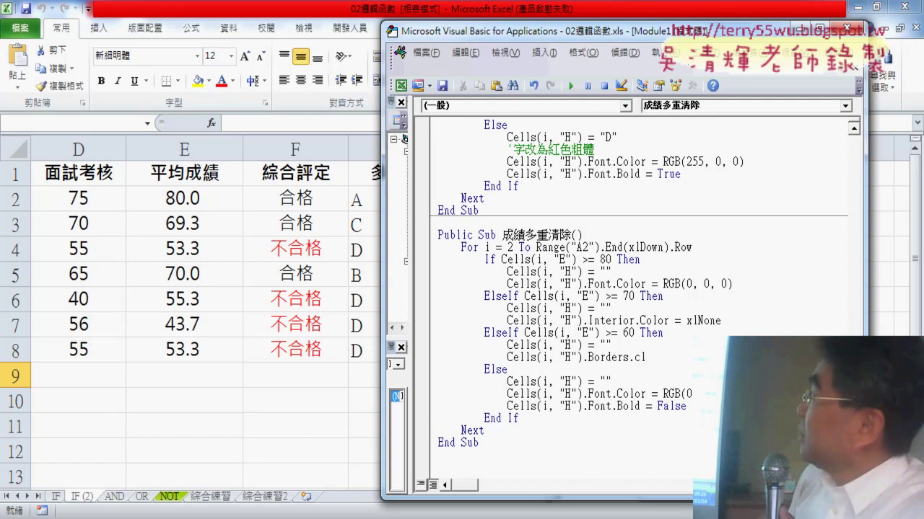
type("o")
type("or")
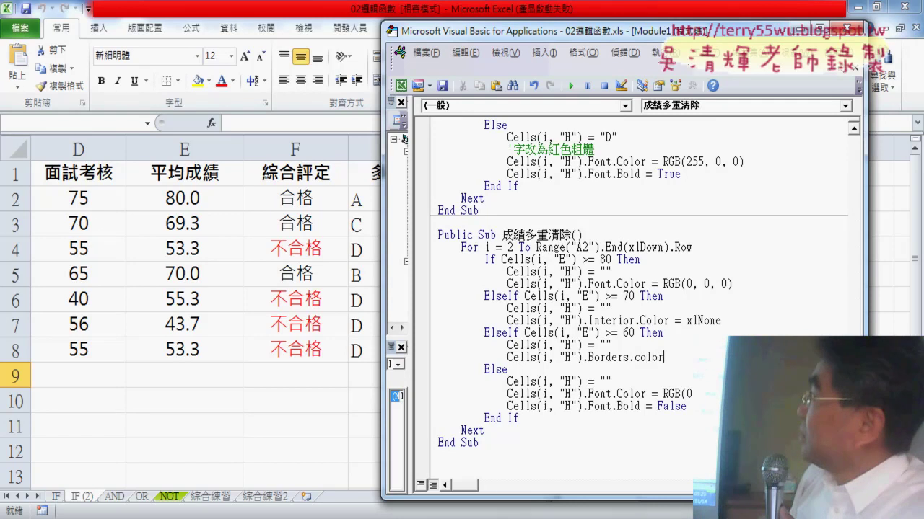
type("=rg")
type("b(")
key("Escape")
key("shift+Left")
key("shift+Left")
key("shift+Left")
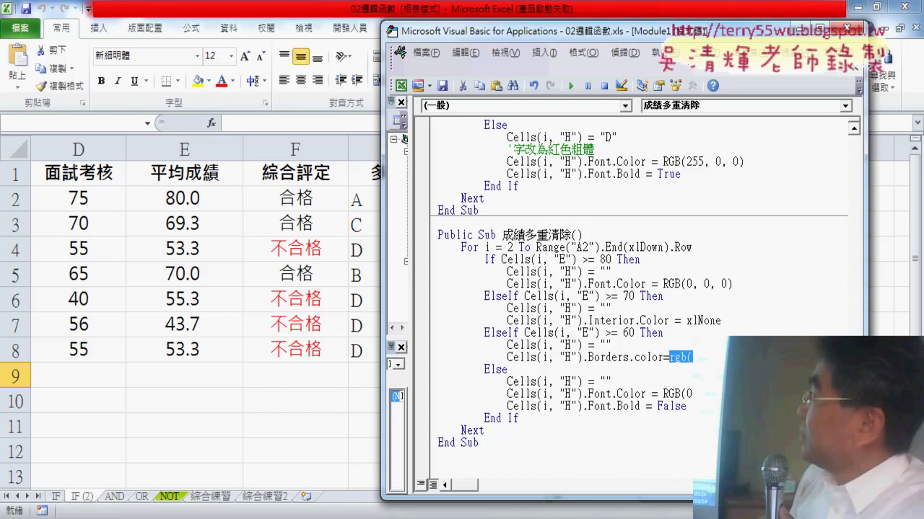
key("BackSpace")
type("xln")
type("o")
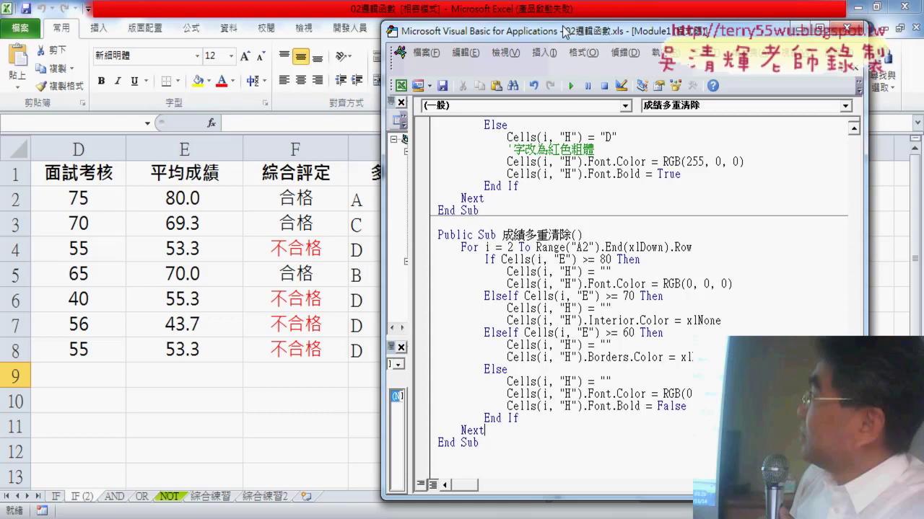
Step: Run 成績多重顏色 to fill column H, then 成績多重清除 to wipe H2:H8
left_click_drag(563, 31, 753, 35)
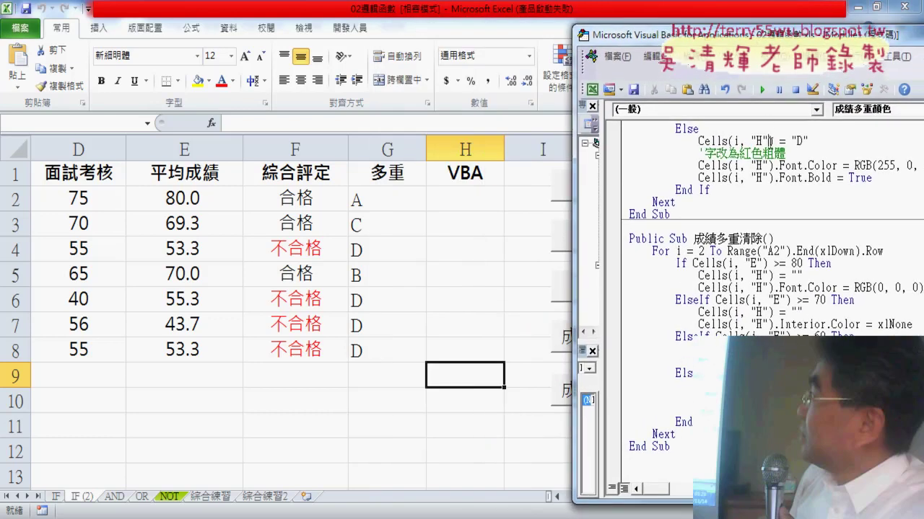
left_click(761, 89)
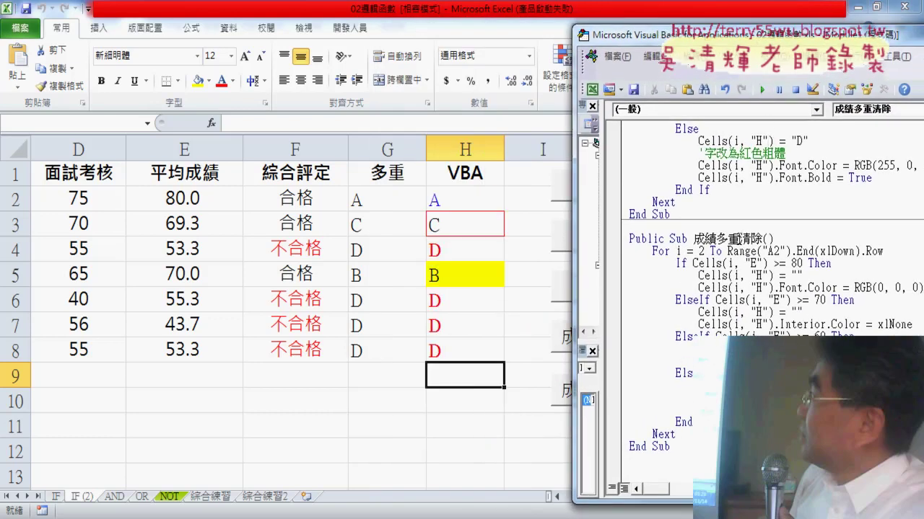
left_click(761, 89)
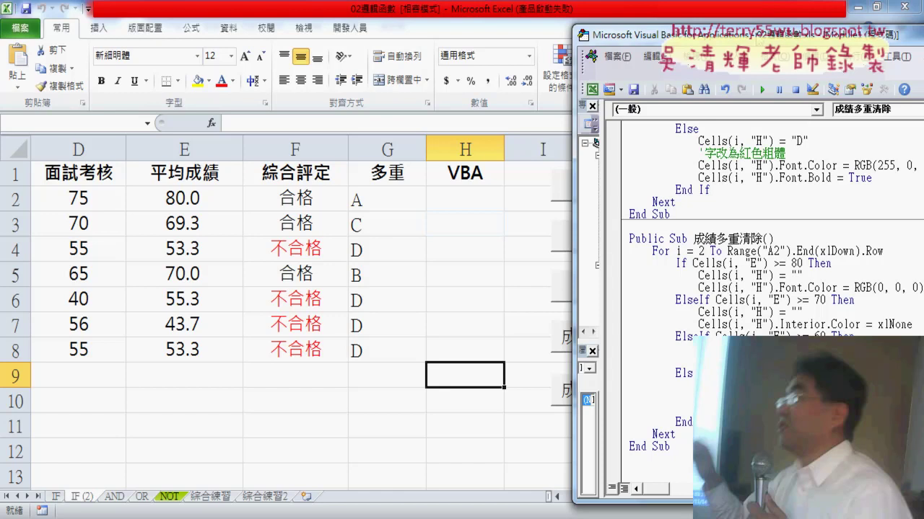
left_click_drag(756, 33, 563, 22)
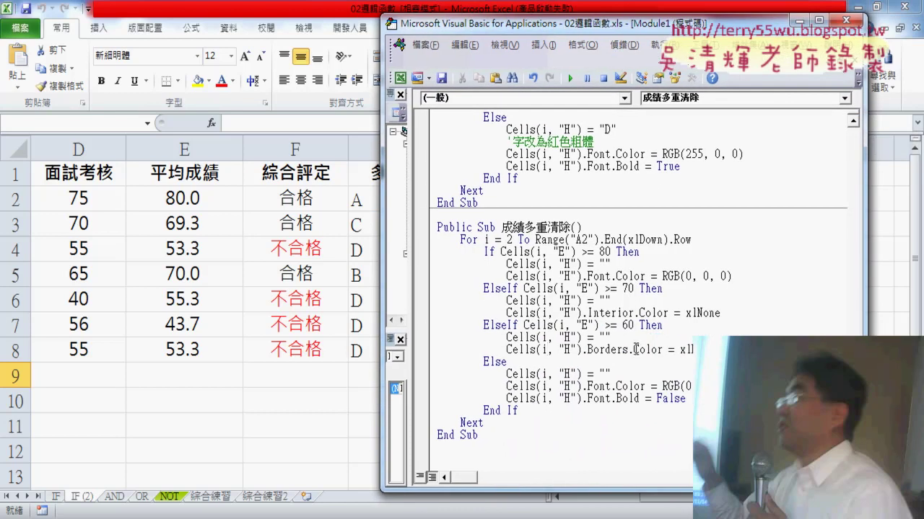
Step: Change Borders.Color back to Borders.LineStyle, fixing the 'linesyyle' typo so it capitalises
left_click_drag(633, 350, 664, 347)
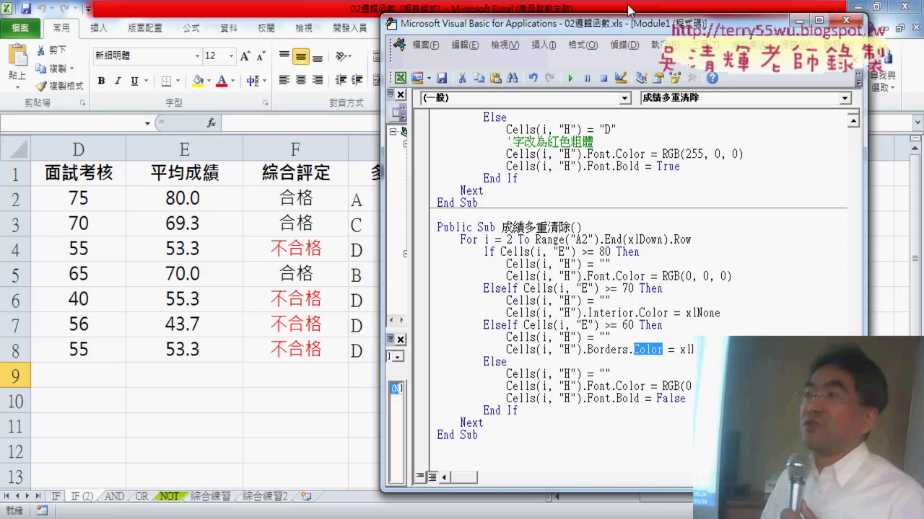
type("line")
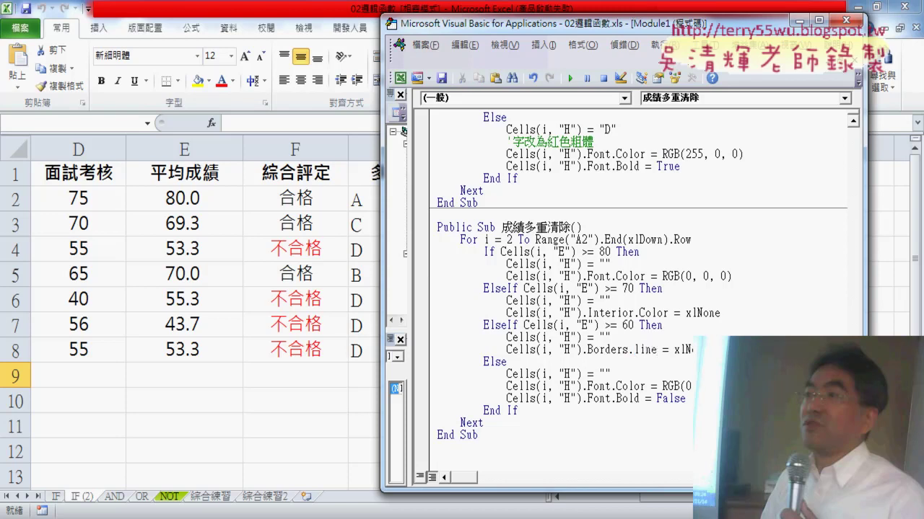
type("sy")
type("y")
type("le")
left_click_drag(662, 349, 668, 350)
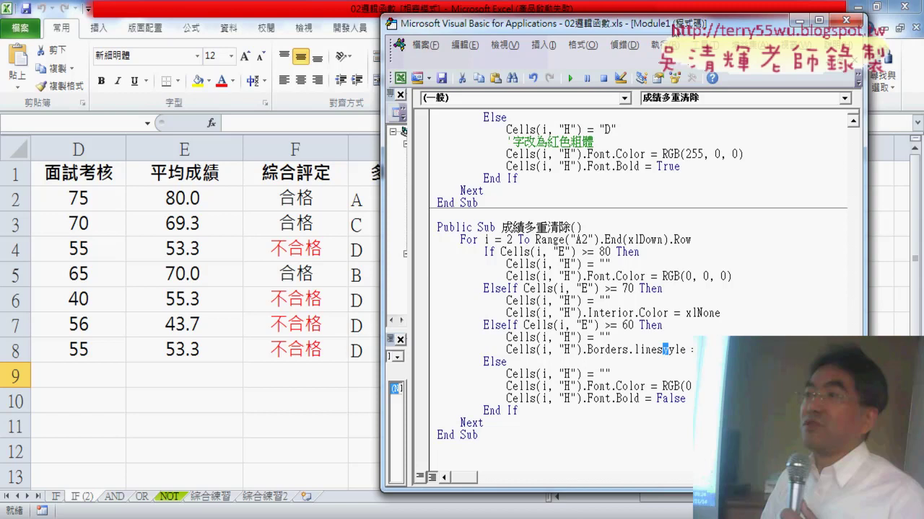
type("t")
key("Down")
key("Down")
left_click_drag(633, 352, 664, 351)
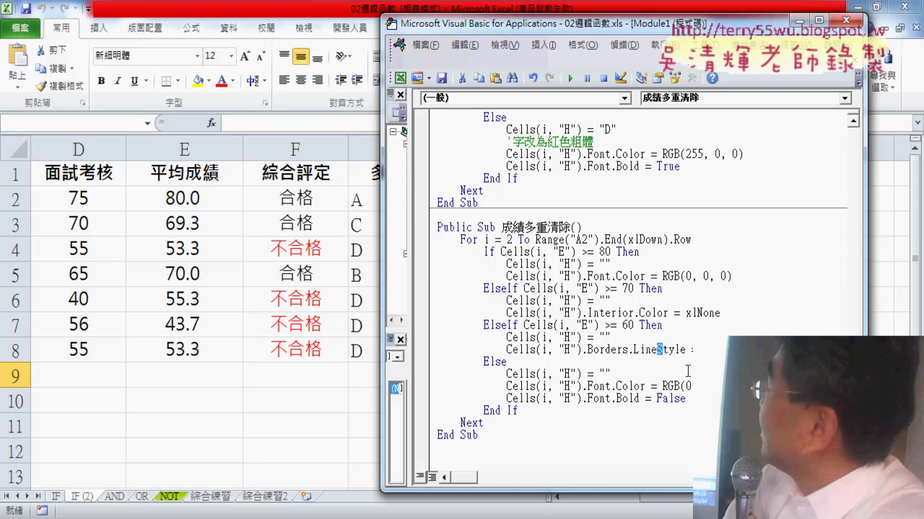
mouse_move(613, 30)
left_mouse_down()
mouse_move(810, 30)
mouse_move(801, 34)
left_mouse_up()
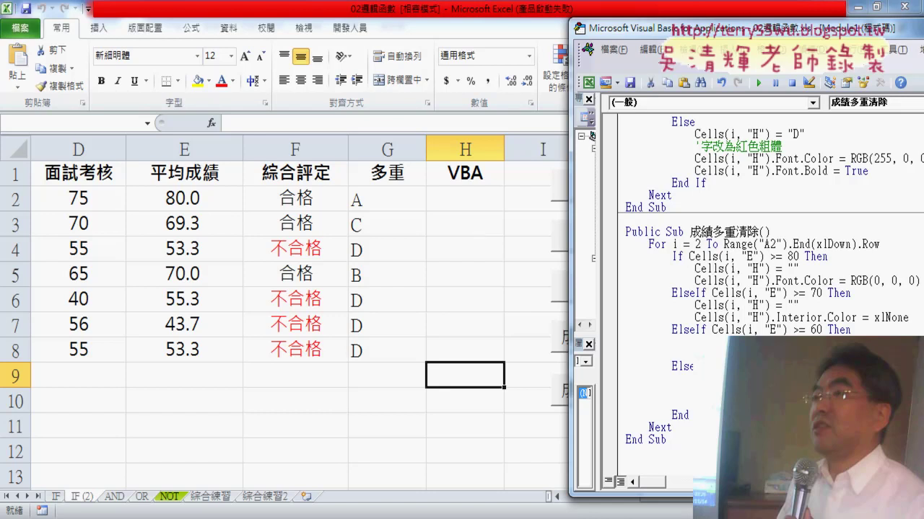
Step: Run the macro with F5 to refill column H with grades A, C, D, B, D, D, D
left_click_drag(671, 427, 618, 253)
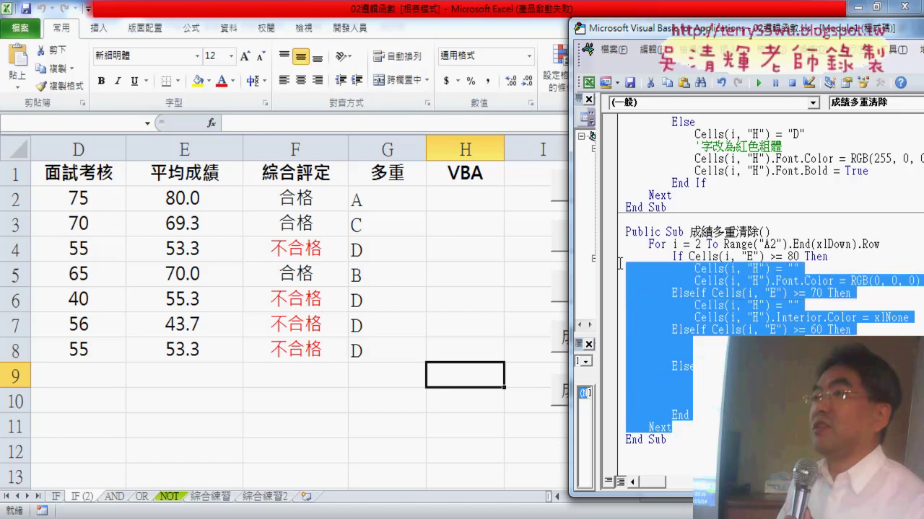
left_click(736, 304)
key("F5")
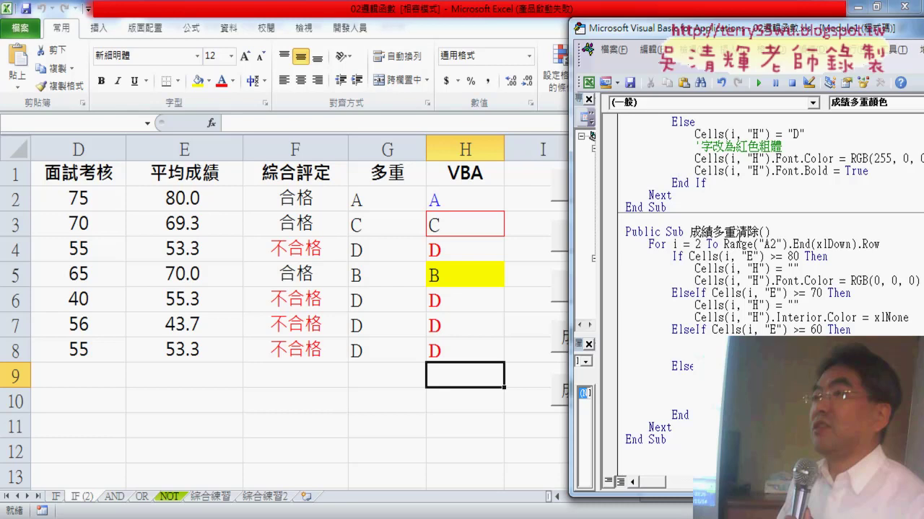
left_click_drag(736, 231, 759, 231)
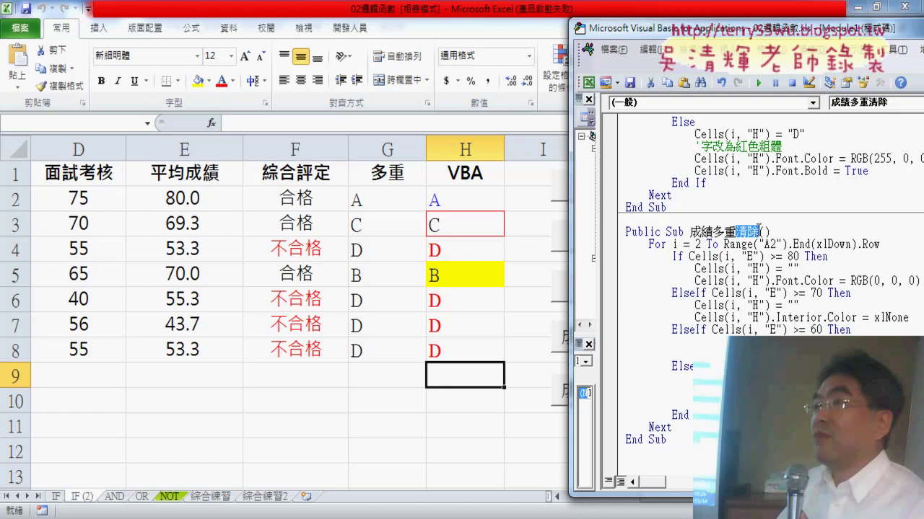
Step: Select the For…Next loop, dock the Edit toolbar, and apply Comment Block
mouse_move(674, 427)
left_mouse_down()
mouse_move(649, 376)
mouse_move(618, 245)
left_mouse_up()
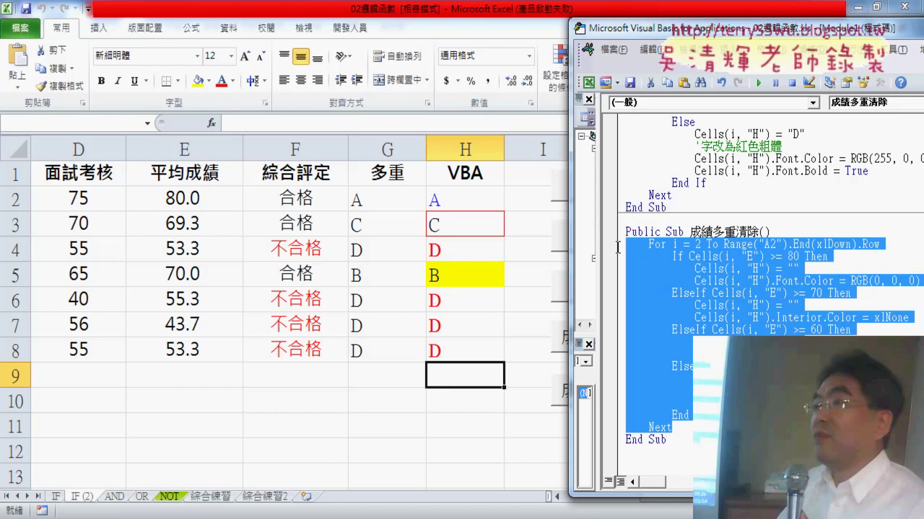
right_click(707, 92)
left_click(737, 149)
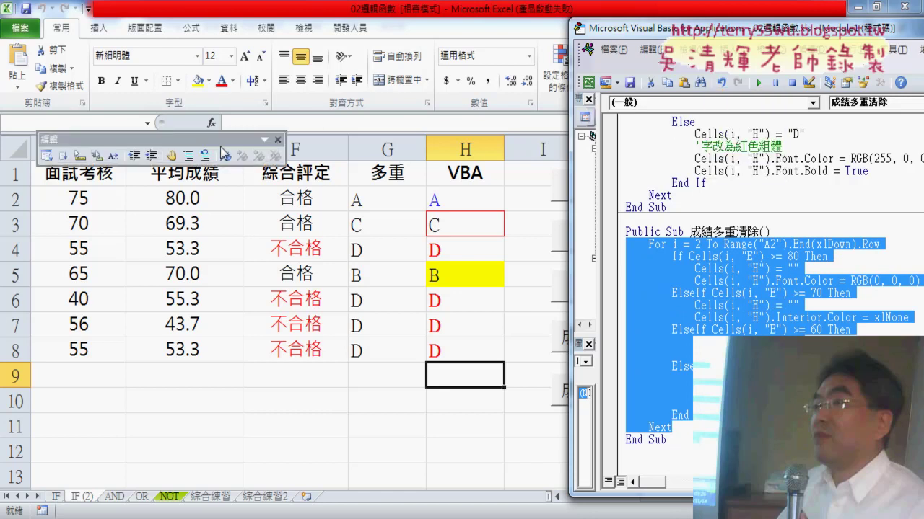
left_click_drag(222, 153, 639, 101)
left_click(731, 108)
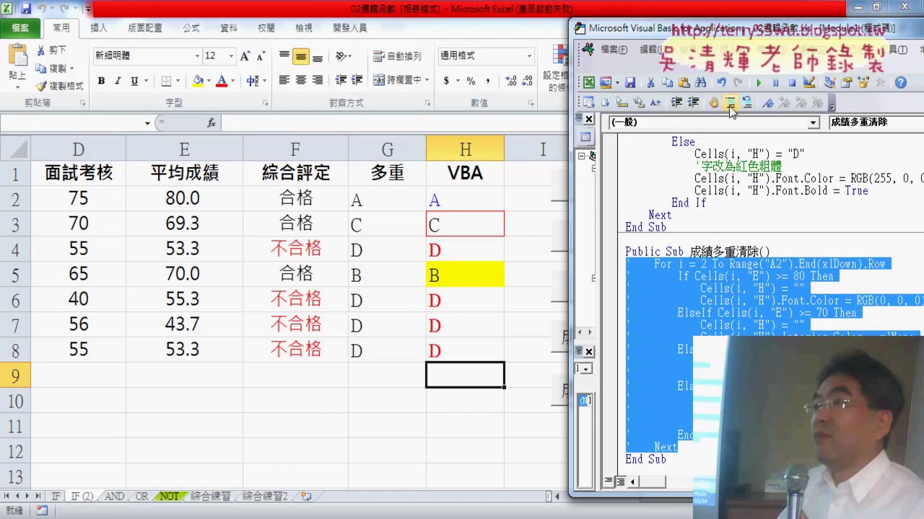
right_click(725, 86)
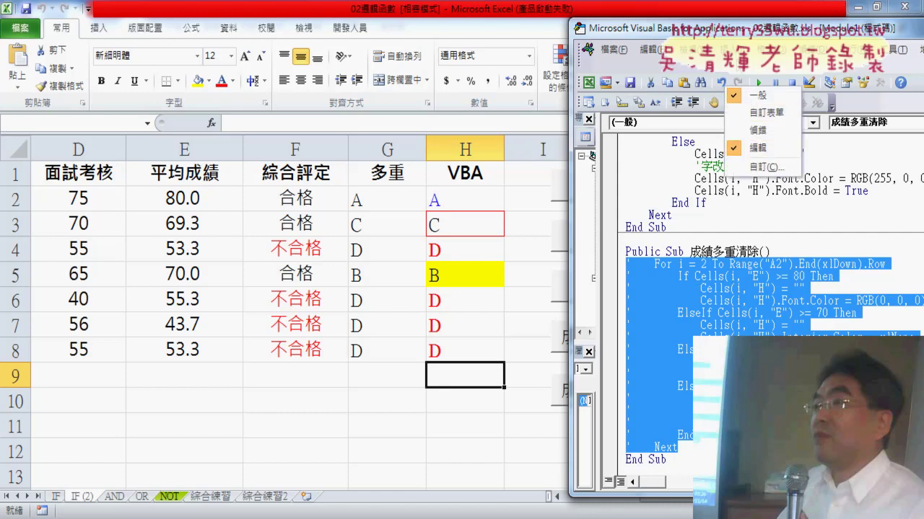
left_click(736, 66)
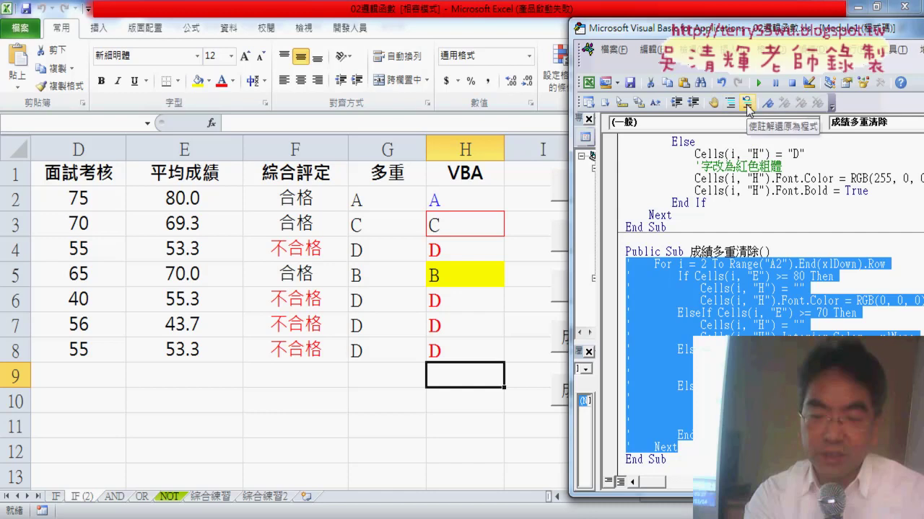
Step: Re-comment the loop and begin a new indented line after Next reading range("H
left_click(747, 104)
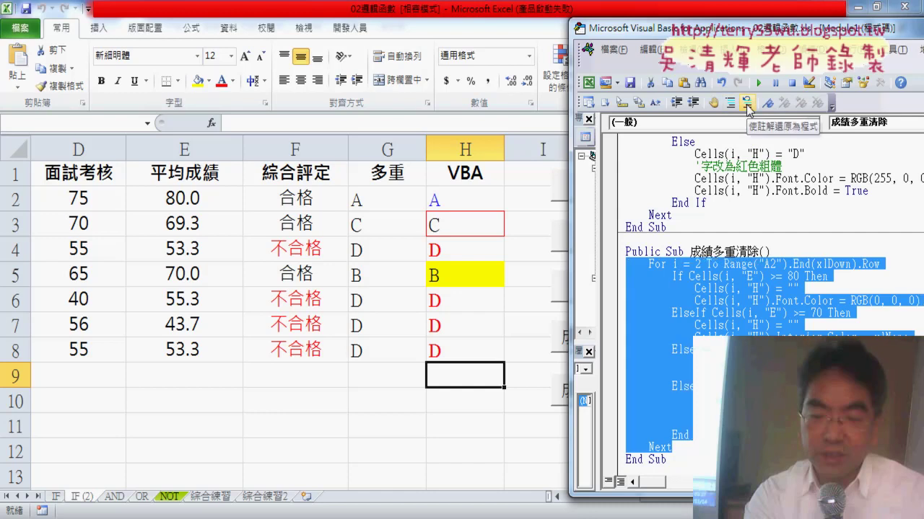
left_click(730, 102)
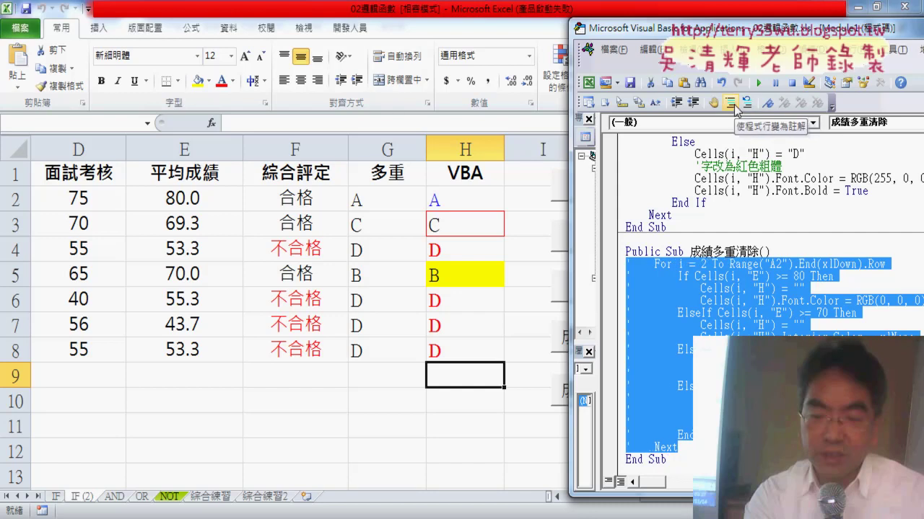
left_click(678, 447)
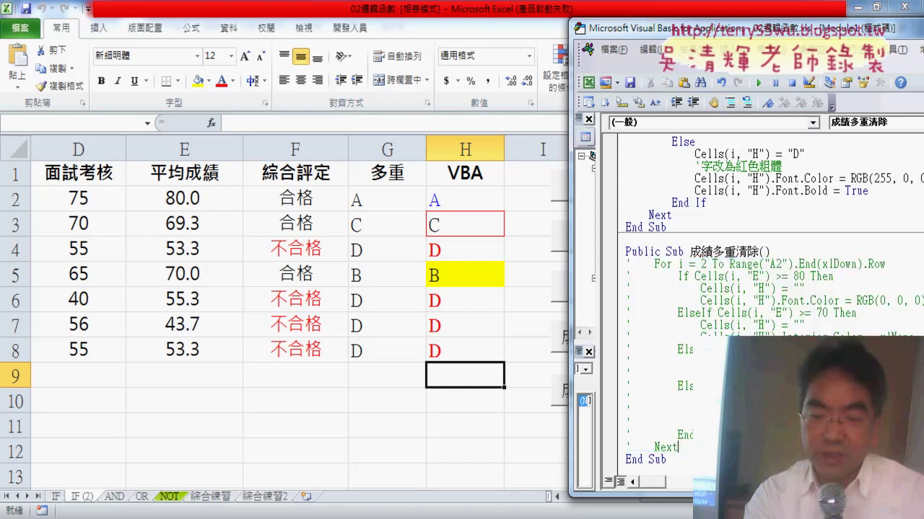
key("Down")
key("shift+Home")
key("Delete")
key("Tab")
scroll(771, 300, "down", 1)
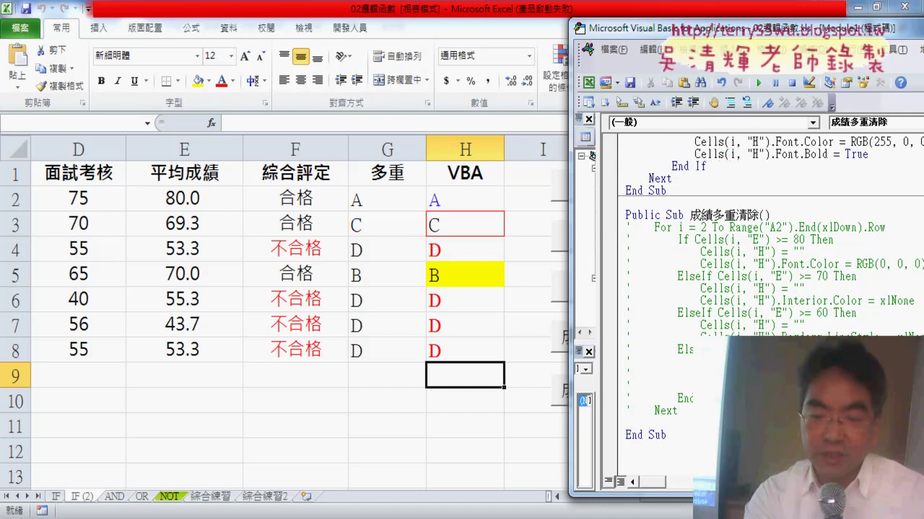
type("r")
type("ange")
type("(")
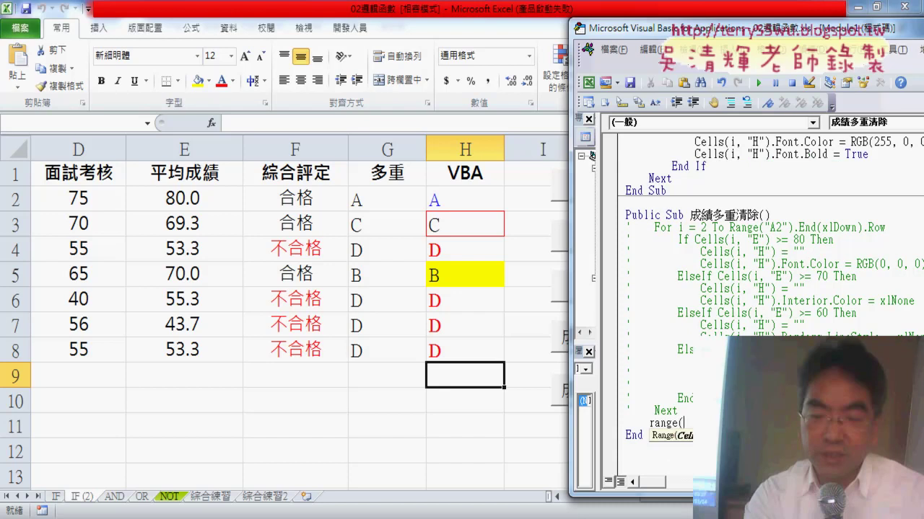
type("\"H")
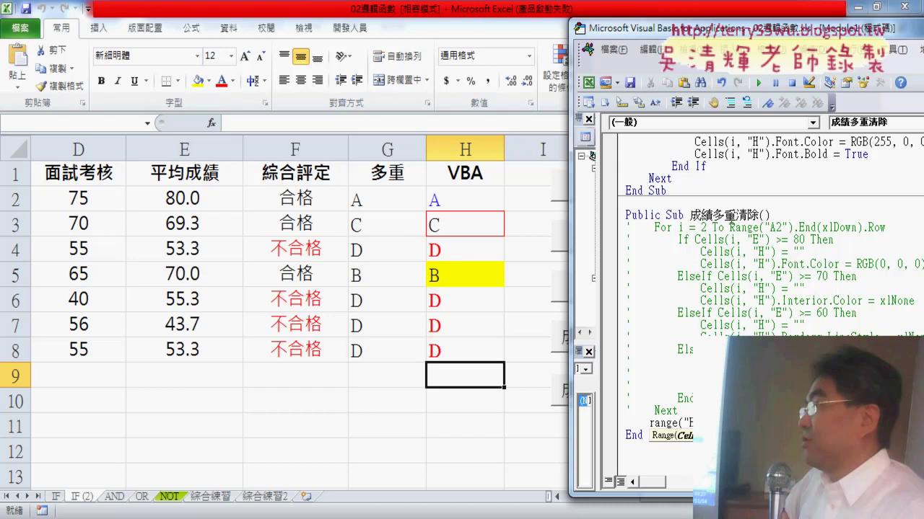
Step: Dismiss the compile error and extend the line to range("H2:H" & Range("A2").End(xlDown).Row)
left_click(722, 259)
left_click(447, 325)
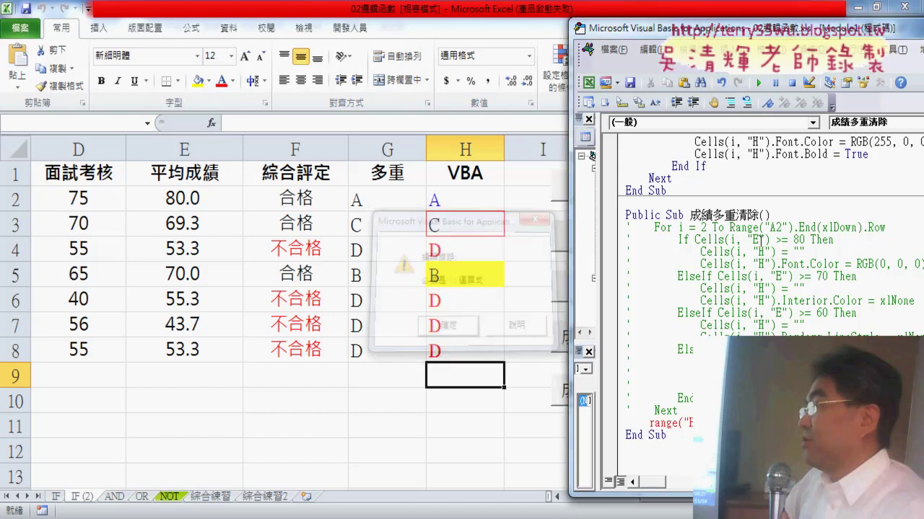
left_click_drag(728, 227, 881, 229)
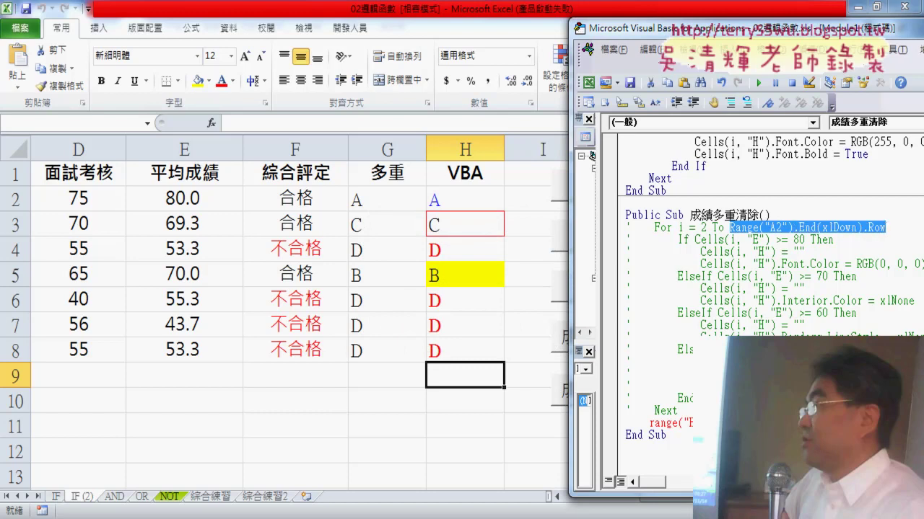
left_click(885, 228)
type("2")
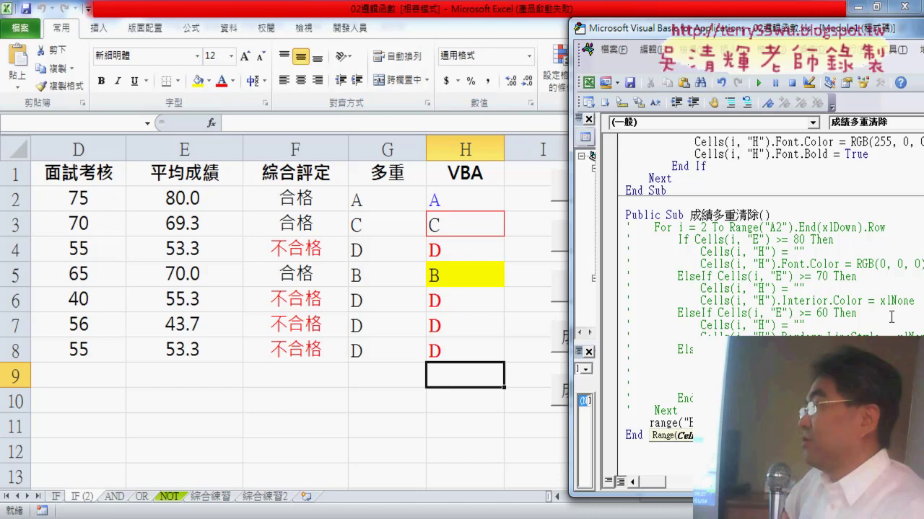
key("Escape")
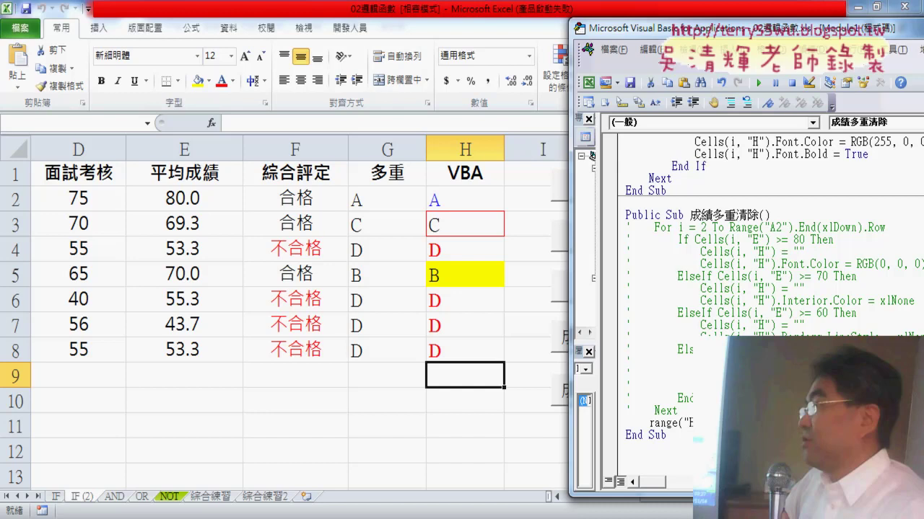
left_click(913, 233)
left_click_drag(779, 37, 650, 22)
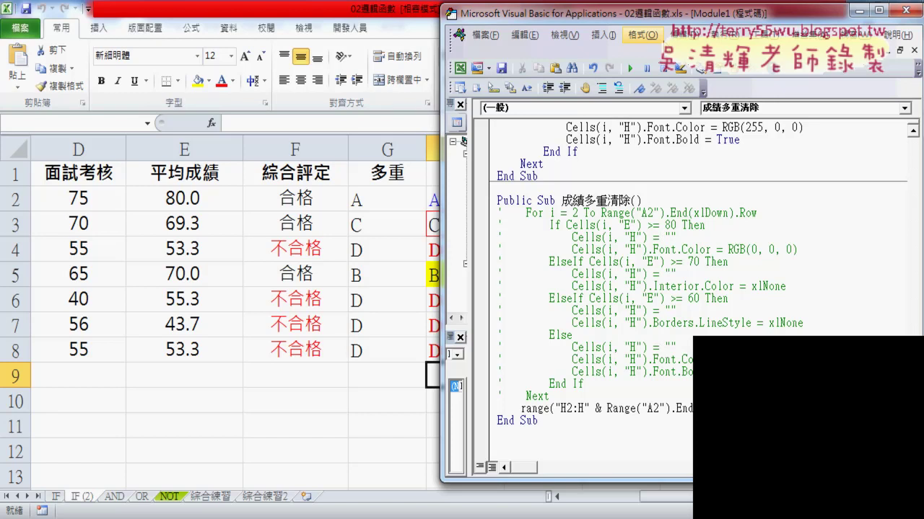
Step: Run 成績多重清除 to clear H2:H8, then highlight the .Clear call and procedure name
left_click_drag(627, 15, 701, 15)
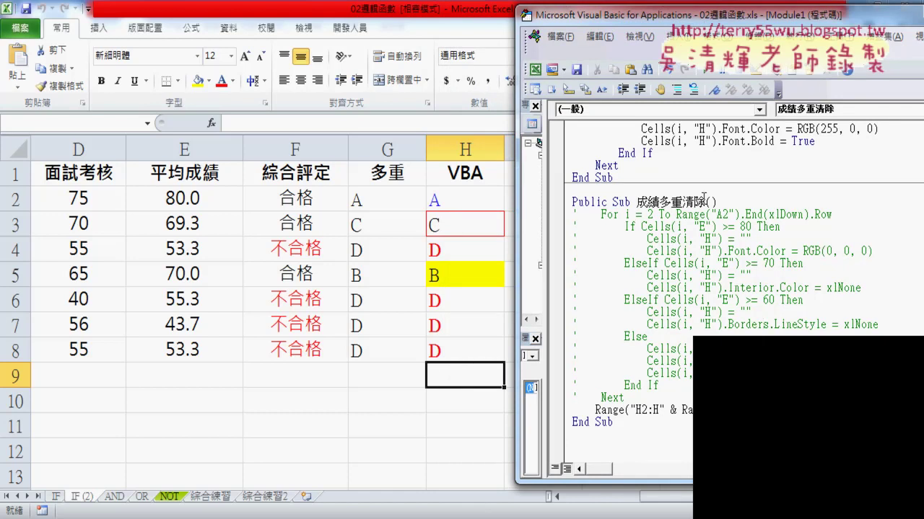
left_click(703, 72)
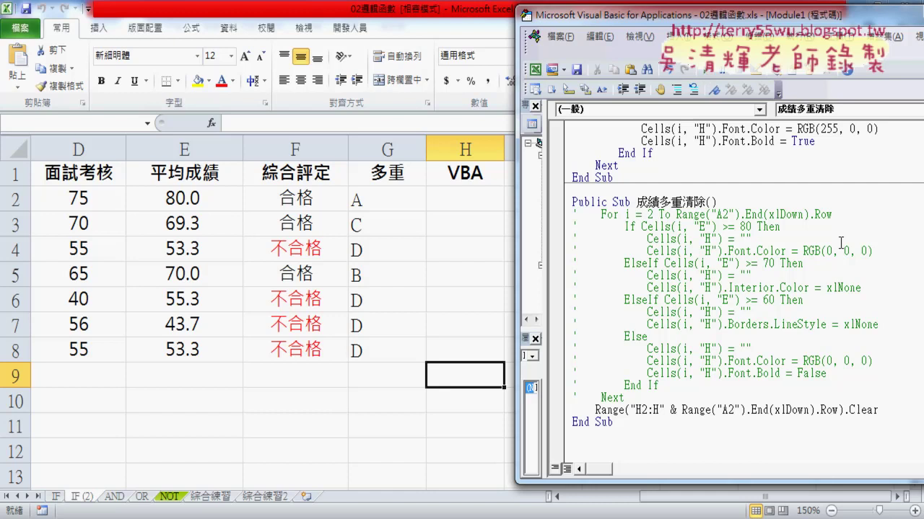
left_click_drag(879, 412, 844, 411)
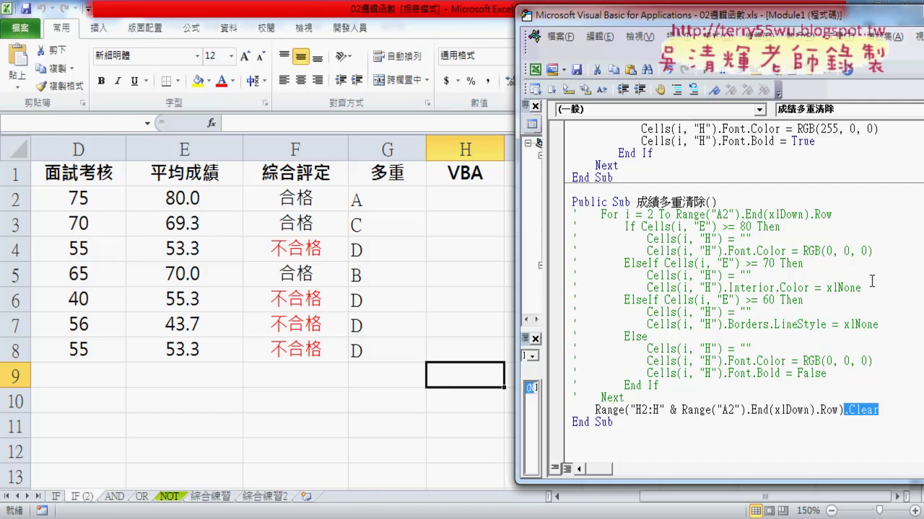
left_click_drag(636, 203, 705, 202)
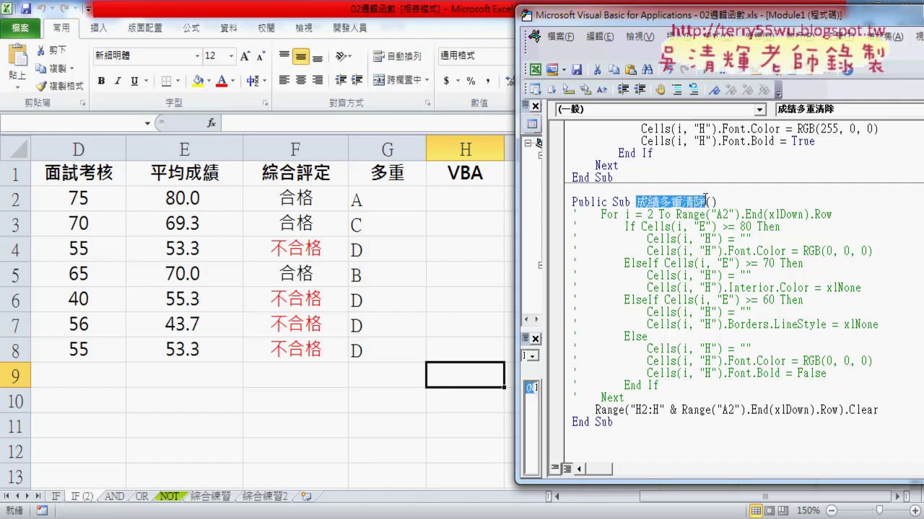